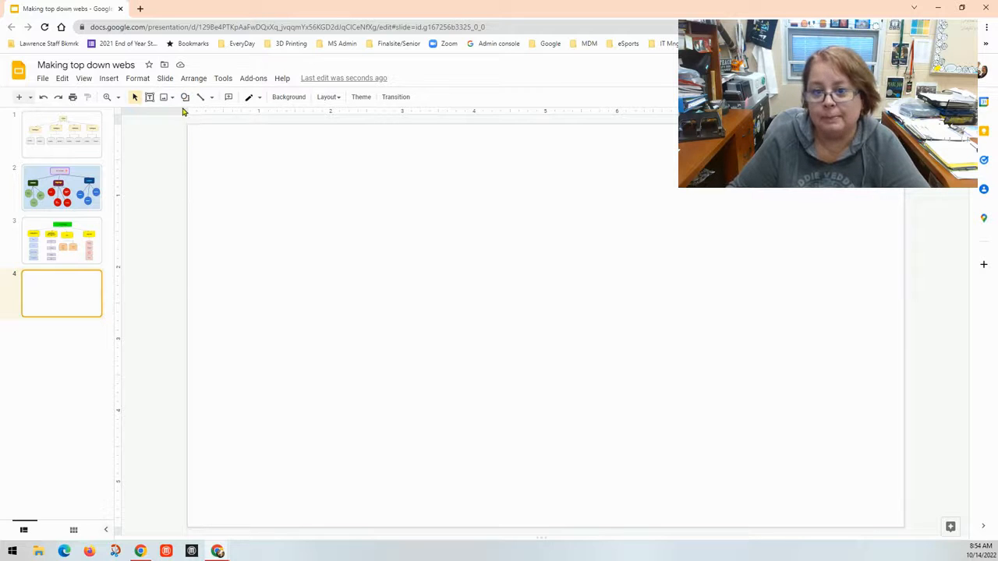
Draw a rounded rectangle near the upper middle of the blank slide and label it "Music"
click(184, 97)
mouse_move(199, 116)
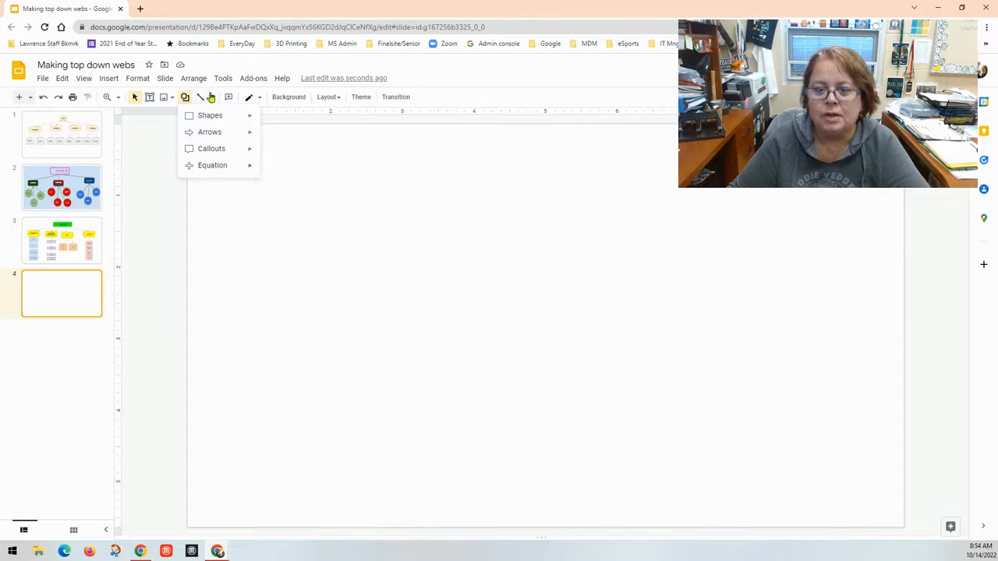
mouse_move(241, 117)
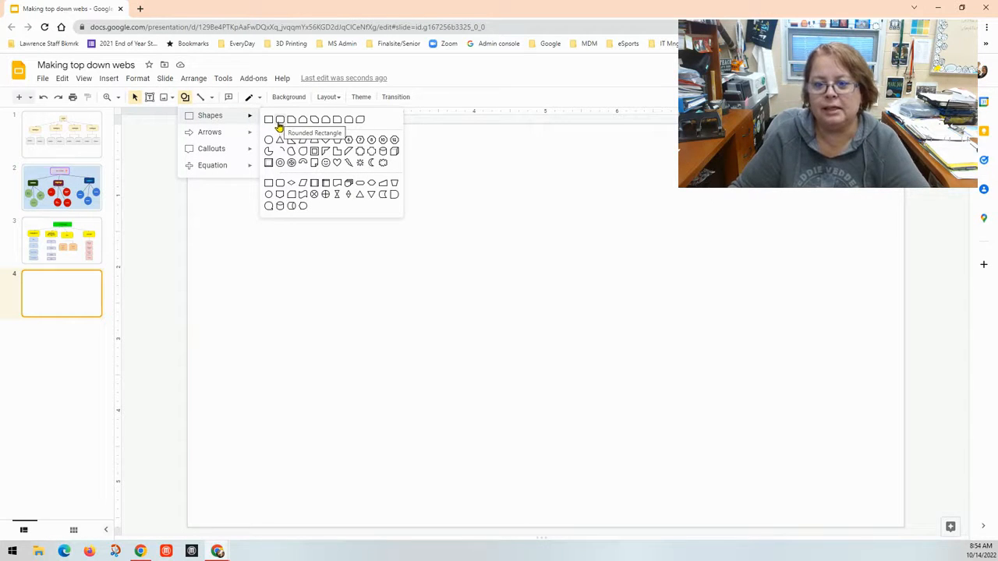
click(279, 121)
drag(450, 168, 586, 234)
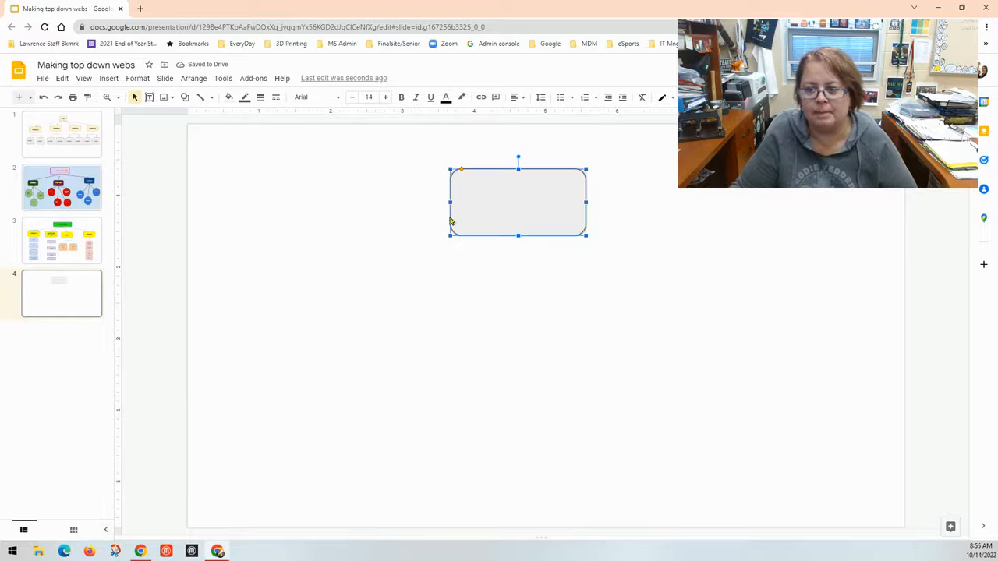
text(Music)
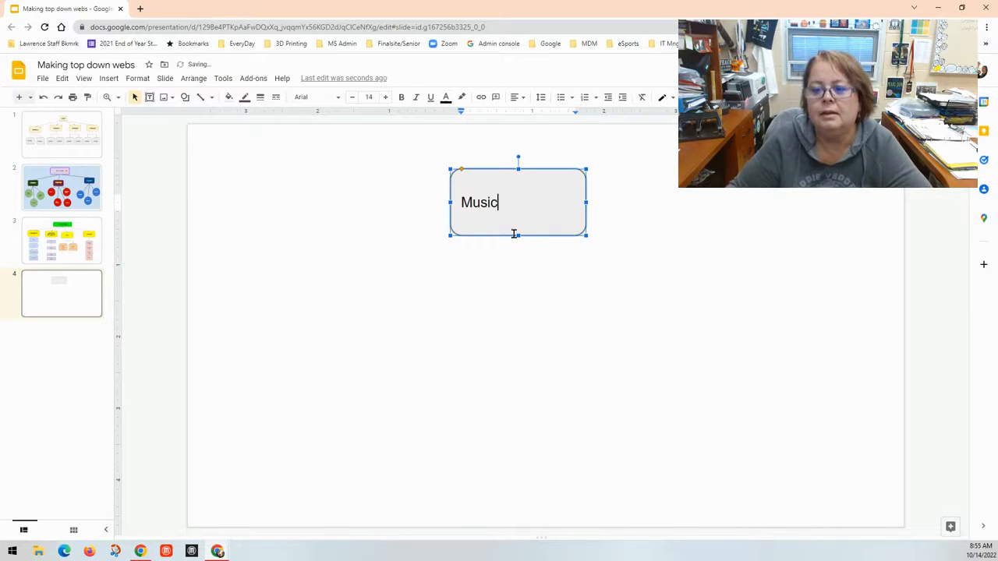
click(510, 287)
Make the Music box slightly narrower and center its text horizontally
click(503, 207)
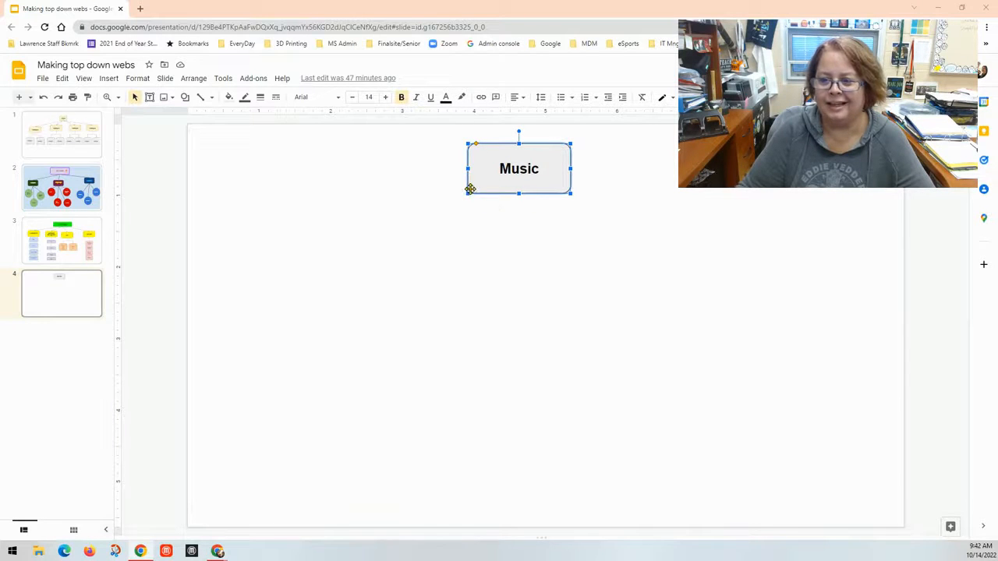
drag(468, 192, 480, 191)
click(516, 97)
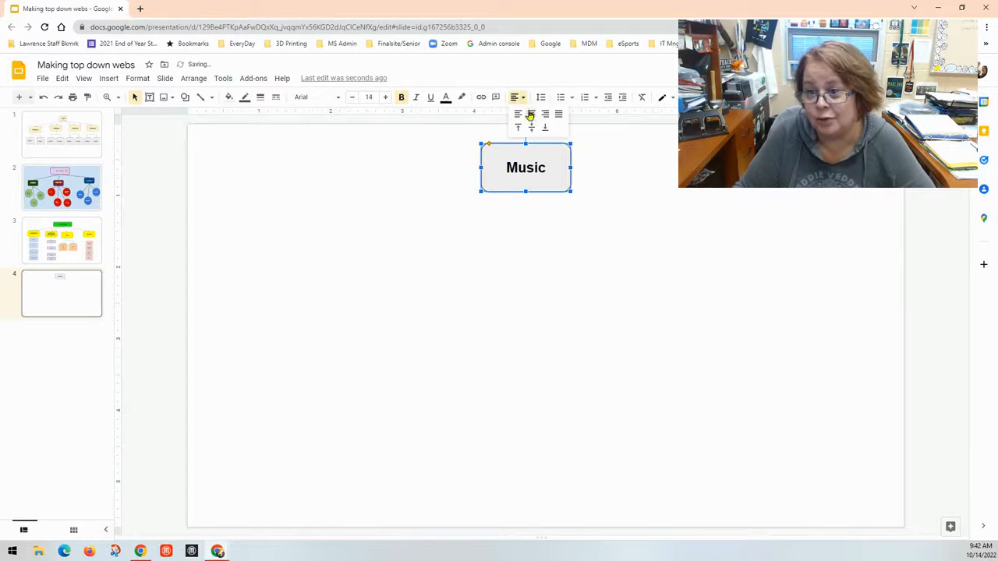
click(532, 117)
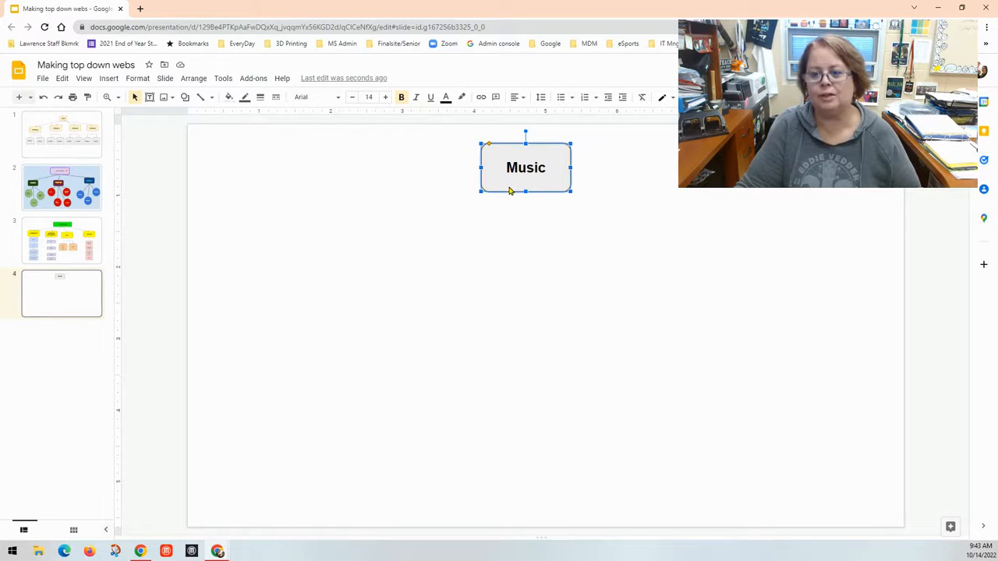
Duplicate the Music box, place the copy lower on the slide's left side and relabel it "Genres"
key(ctrl+d)
drag(526, 195, 281, 252)
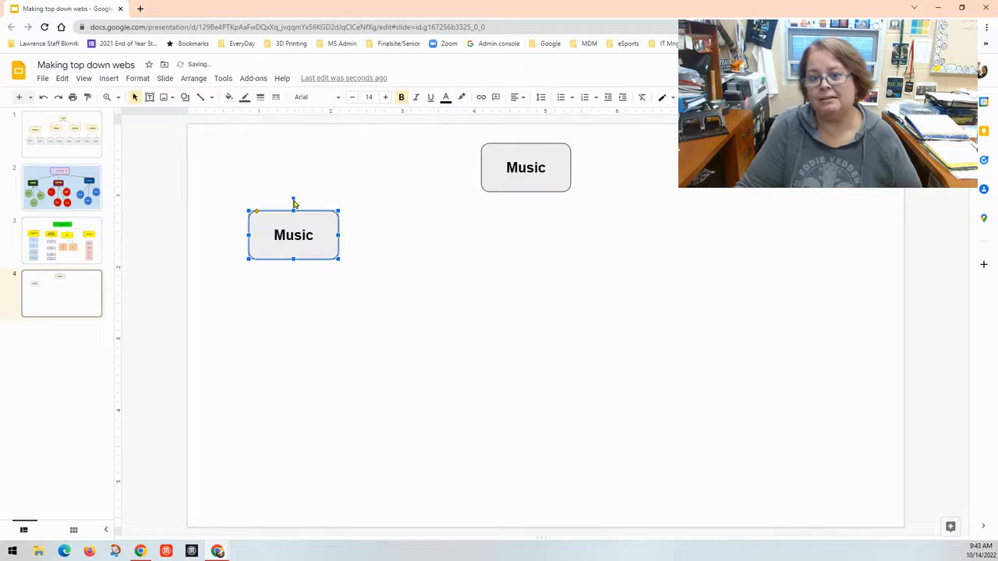
double_click(299, 242)
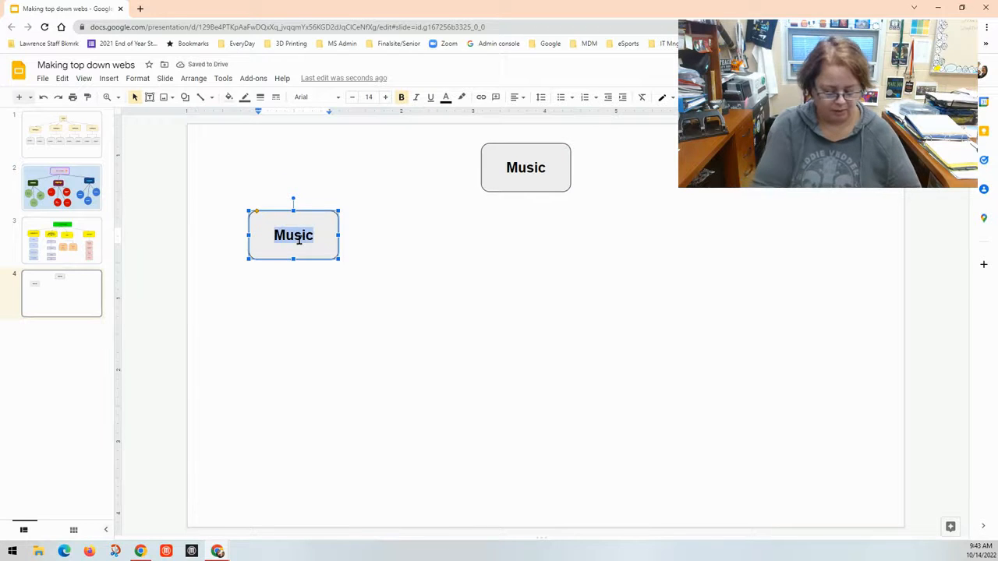
text(Ge)
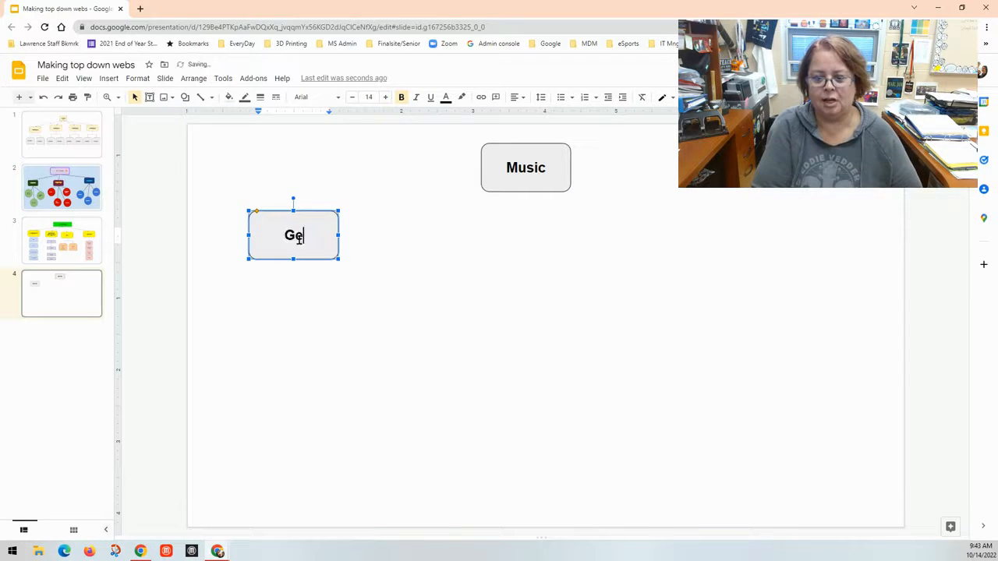
text(nres)
click(431, 243)
Paste another box below Music in line with Genres, relabel it "Instruments" and widen it to fit the word
key(ctrl+v)
drag(528, 208, 476, 255)
double_click(491, 240)
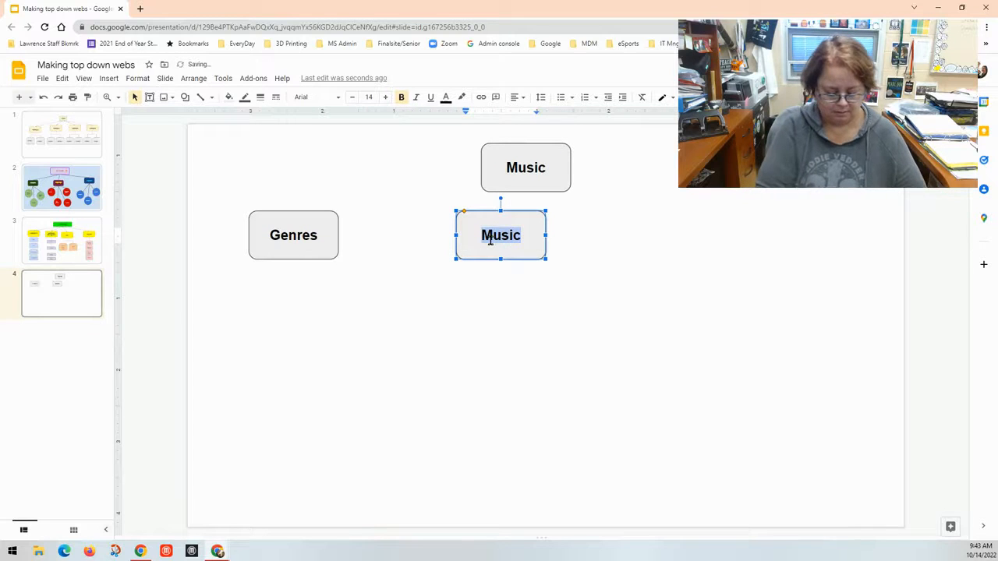
text(Instruments)
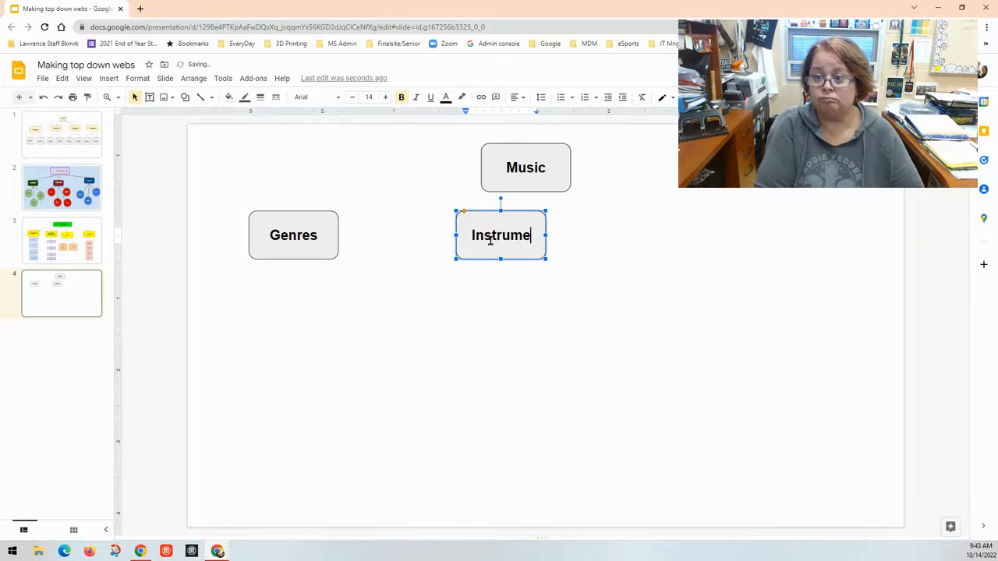
drag(545, 233, 565, 234)
click(624, 247)
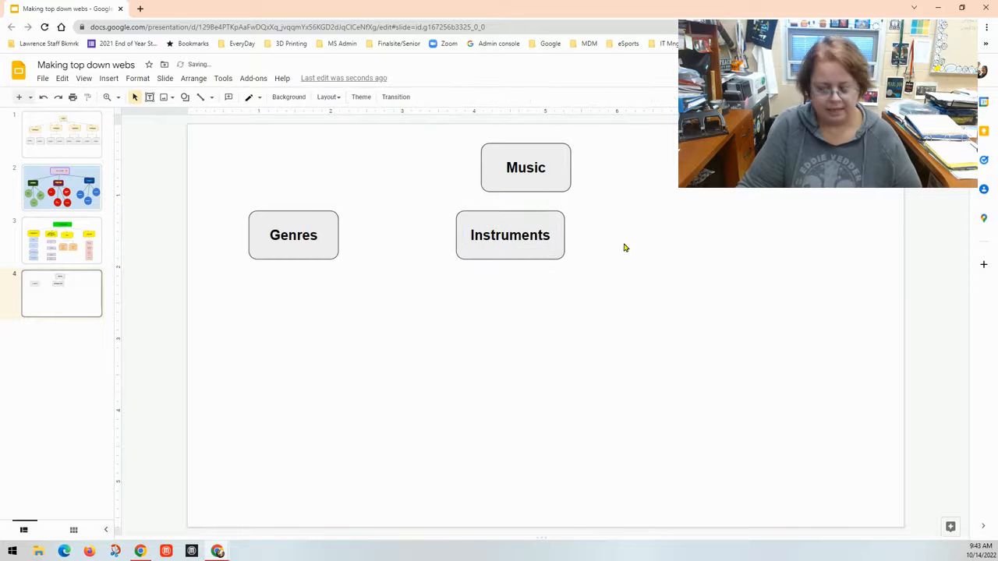
Paste a third category box on the slide's right side, level with Instruments, and relabel it "Musicians"
key(ctrl+v)
drag(577, 185, 768, 215)
double_click(753, 238)
text(Musicians)
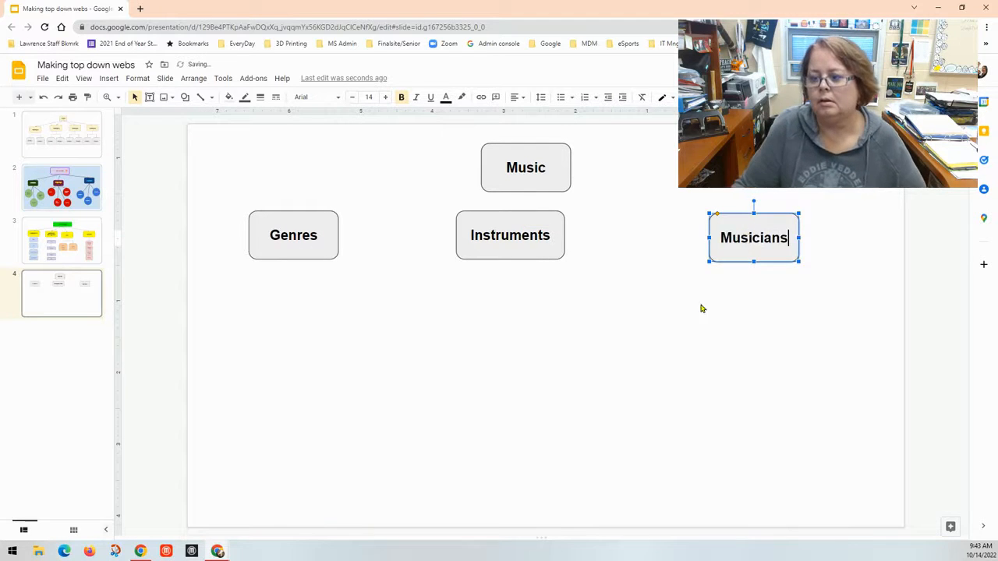
click(689, 319)
Paste a box below and slightly left of Genres and relabel it "Grunge"
click(319, 236)
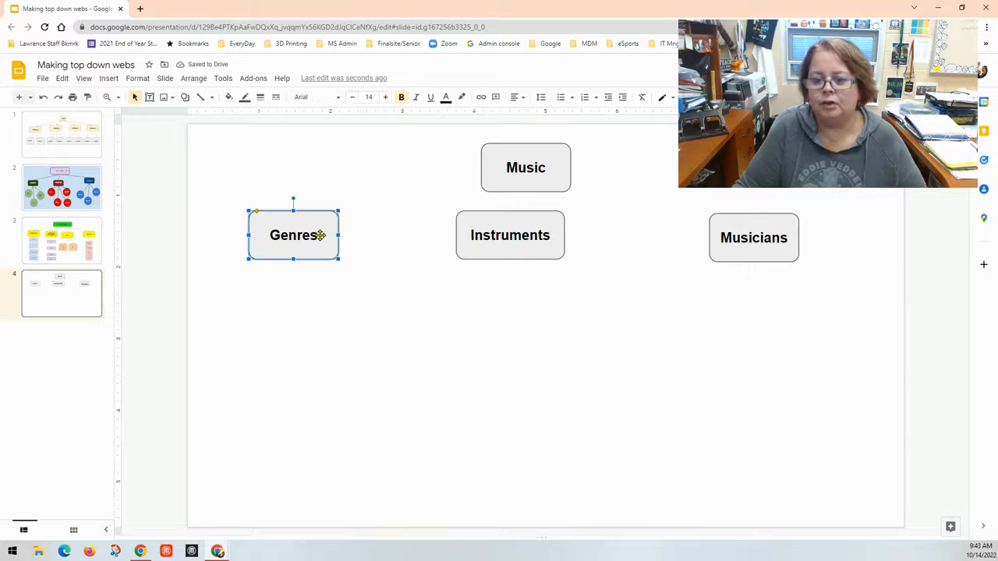
key(ctrl+v)
drag(563, 236, 238, 359)
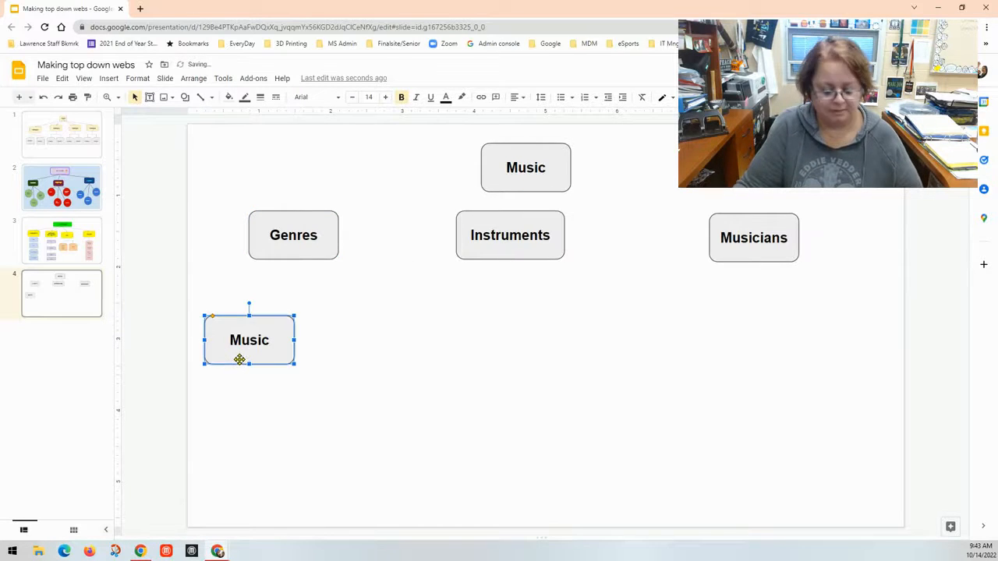
click(250, 336)
double_click(244, 337)
text(Grunge)
click(305, 286)
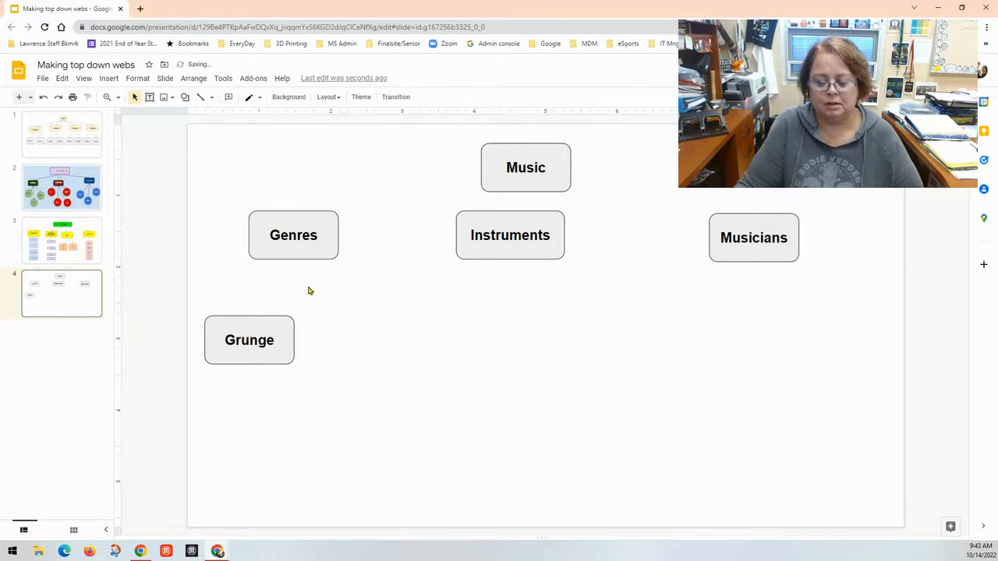
Duplicate the Grunge box, place the copy directly to its right and relabel it "Rock"
click(266, 316)
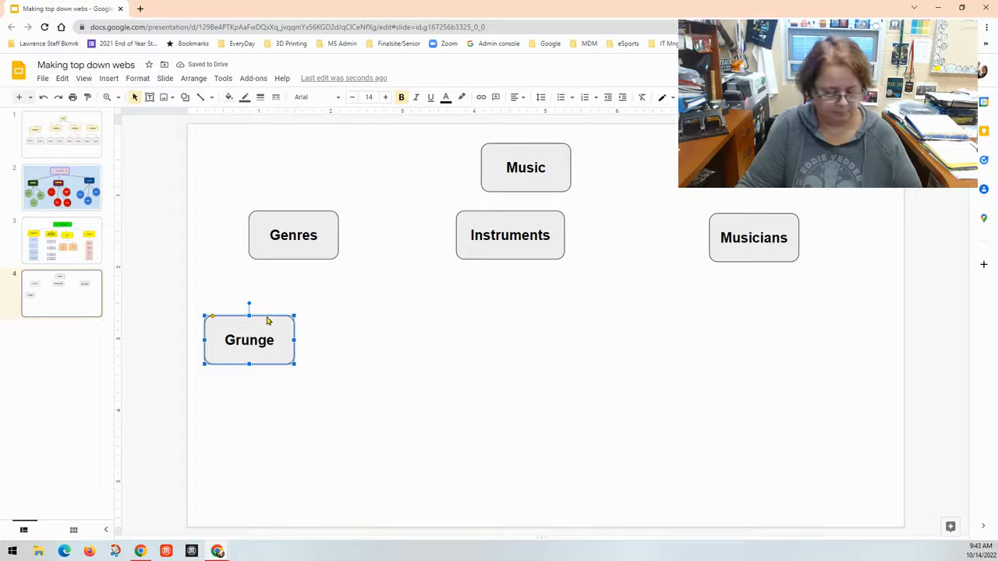
key(ctrl+d)
drag(285, 328, 367, 320)
double_click(341, 342)
text(Rock)
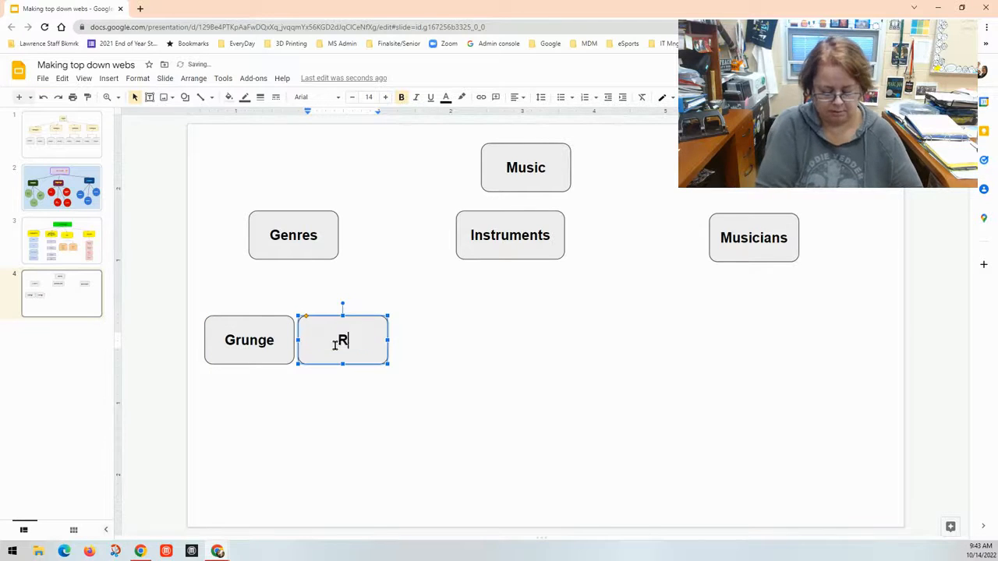
click(336, 395)
Duplicate the Grunge box below itself as "Pop", and move the Rock box beneath it to form one column
click(288, 350)
key(ctrl+d)
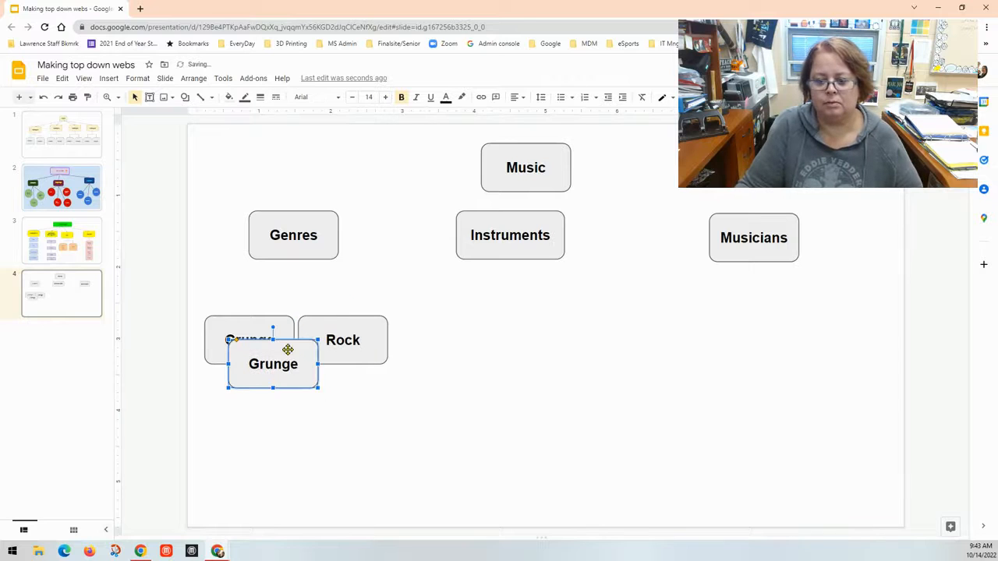
drag(288, 377, 262, 403)
double_click(252, 403)
text(Pop)
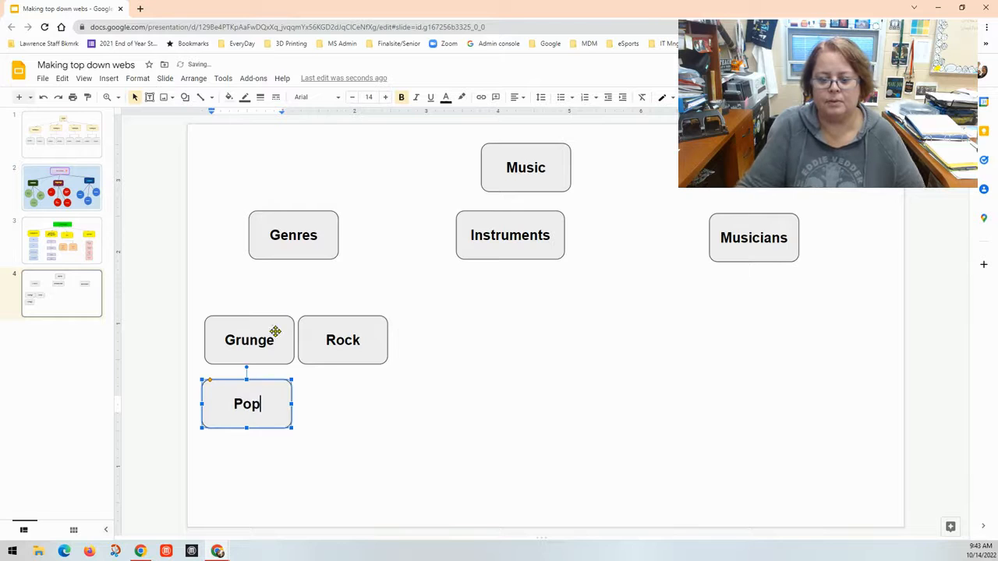
drag(330, 322, 235, 458)
click(296, 439)
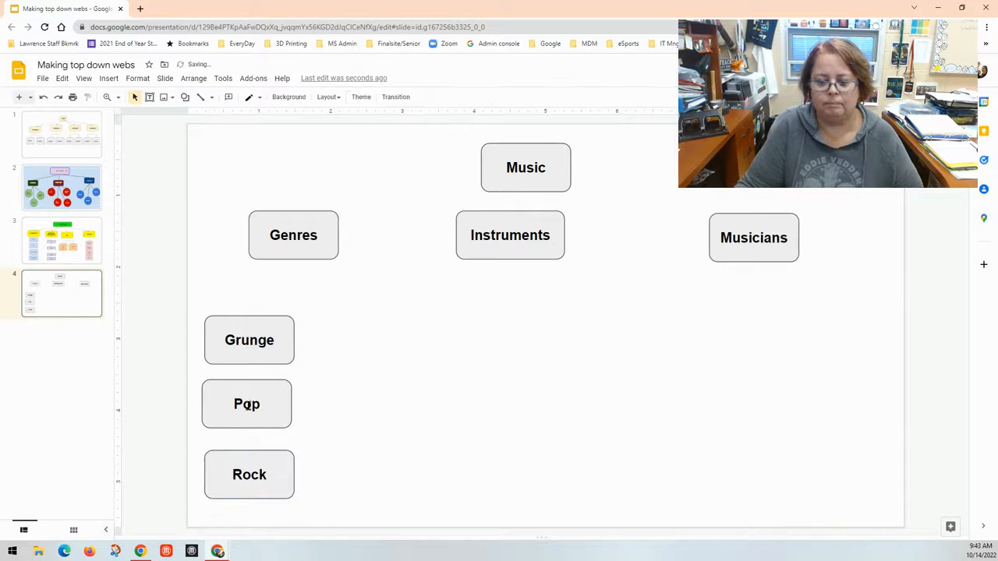
Copy the Grunge, Pop and Rock boxes together and place the copied column below Instruments
drag(338, 492, 237, 315)
click(498, 339)
drag(336, 491, 234, 316)
drag(273, 361, 542, 328)
click(564, 350)
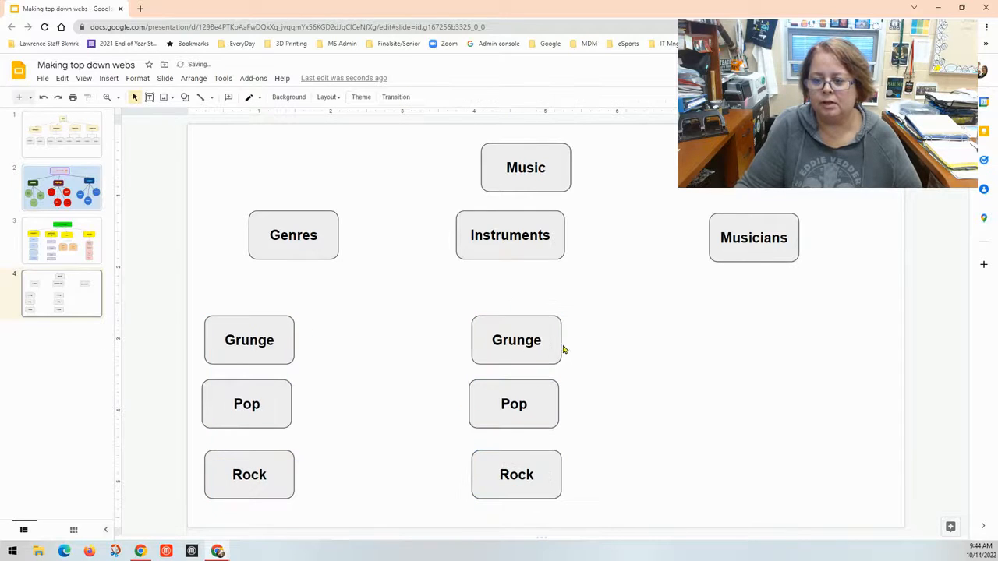
Relabel the three boxes under Instruments "Piano", "Guitar" and "Bass" from top to bottom
double_click(514, 343)
text(Piano)
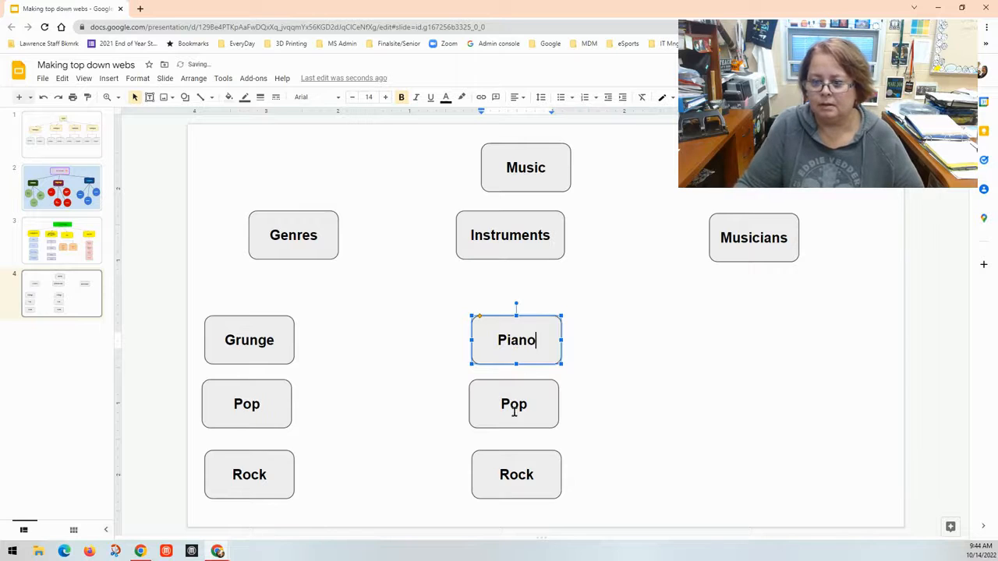
double_click(513, 406)
text(Guitar)
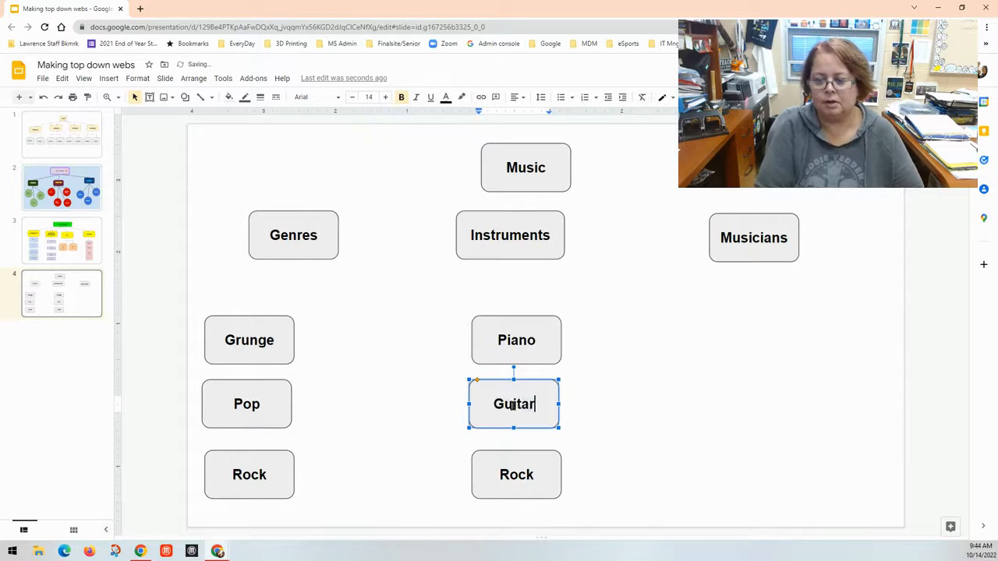
click(521, 465)
double_click(521, 472)
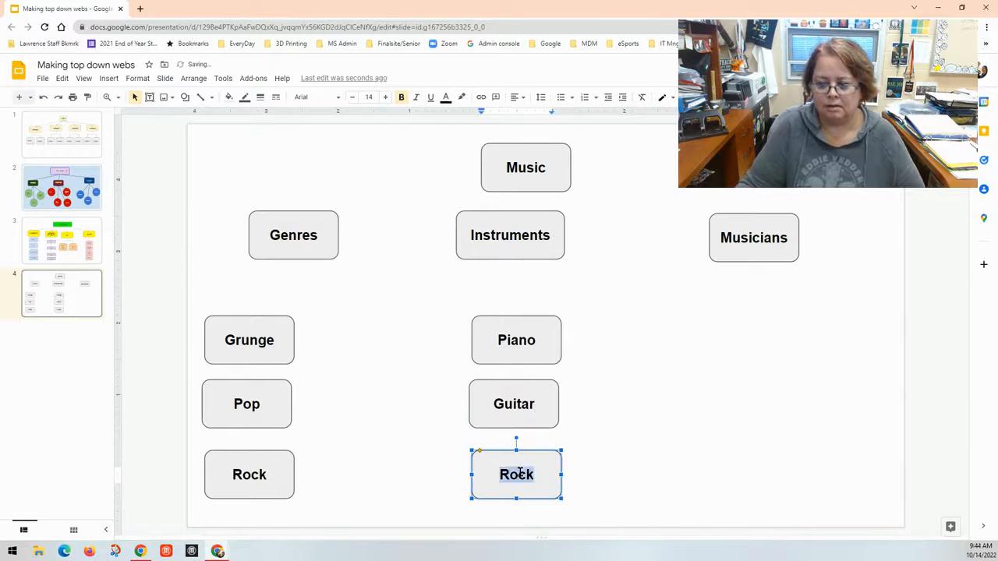
text(Bass)
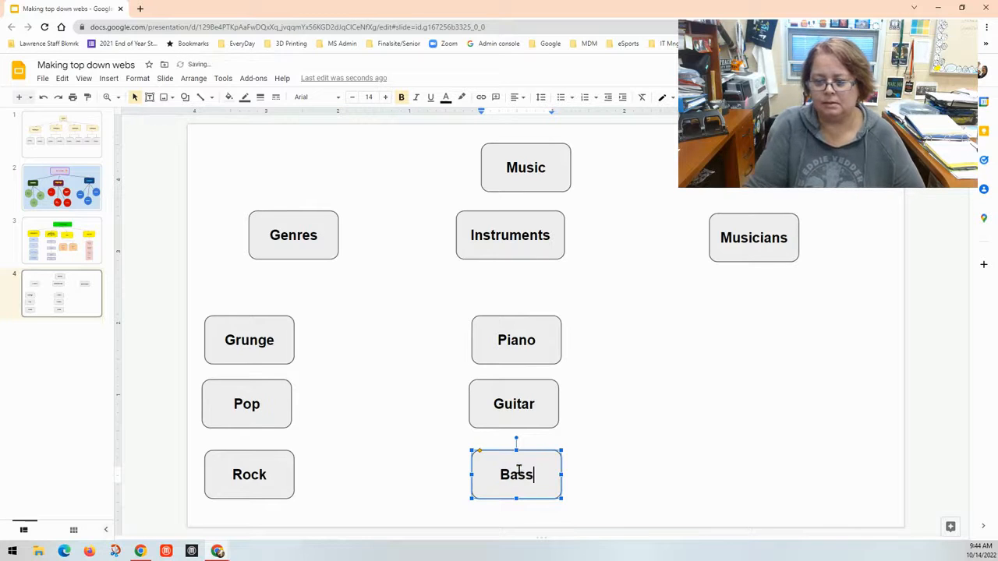
click(601, 471)
Paste another Grunge, Pop and Rock column and place it below Musicians
key(ctrl+v)
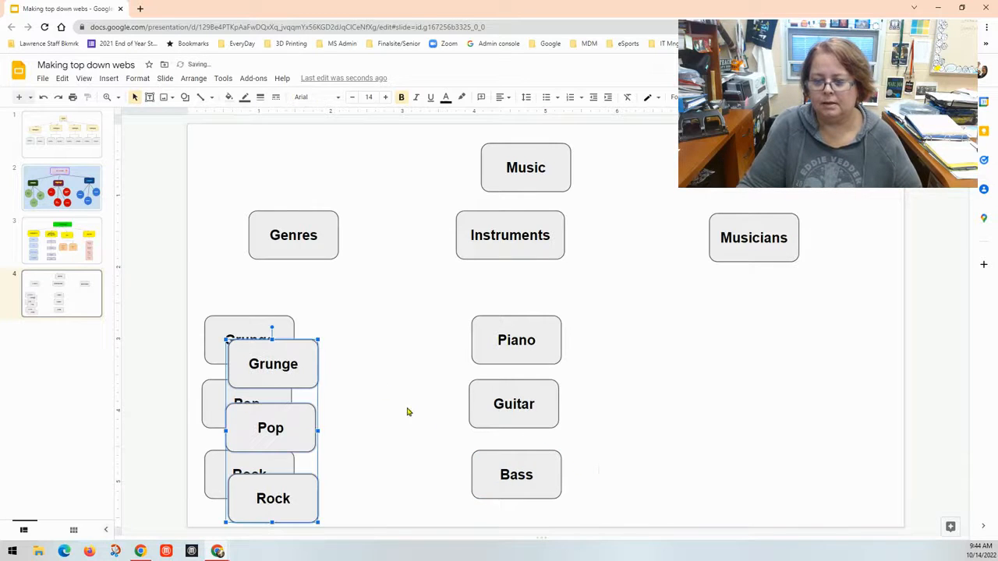
drag(305, 347, 797, 315)
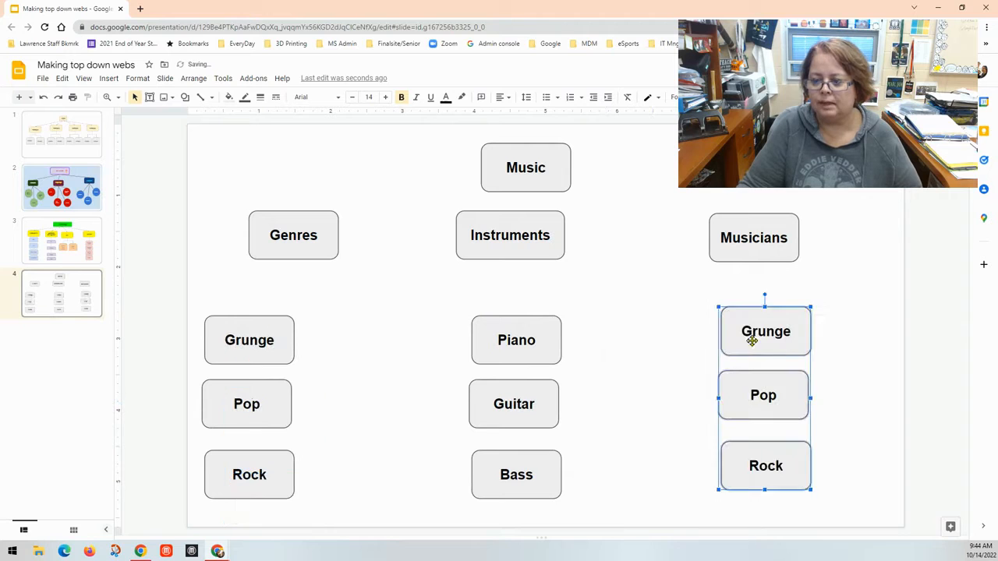
click(715, 359)
Duplicate the Piano box, place the copy to its right and relabel it "Drums"
click(539, 352)
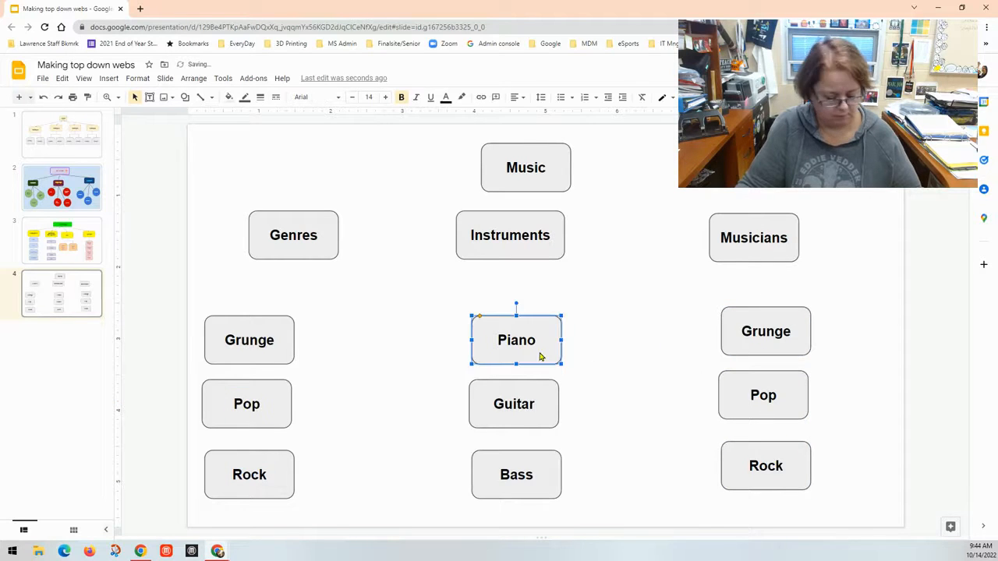
key(ctrl+d)
drag(562, 330, 652, 329)
double_click(630, 350)
text(Drum)
key(BackSpace)
text(,)
key(BackSpace)
text(ms)
Relabel the Grunge and Pop boxes under Musicians "Pearl Jam" and "Elton John"
click(721, 447)
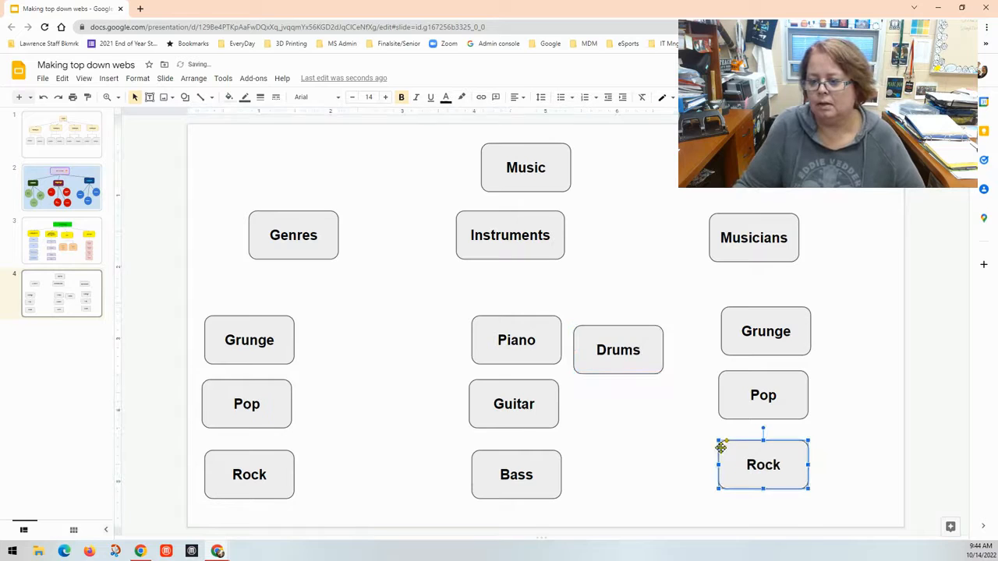
double_click(770, 335)
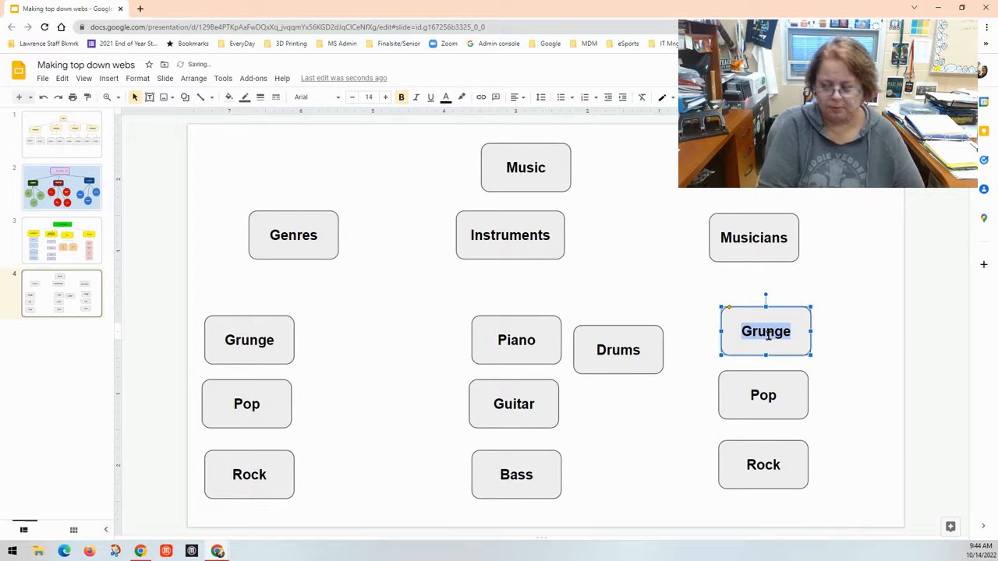
text(Pearl Ja)
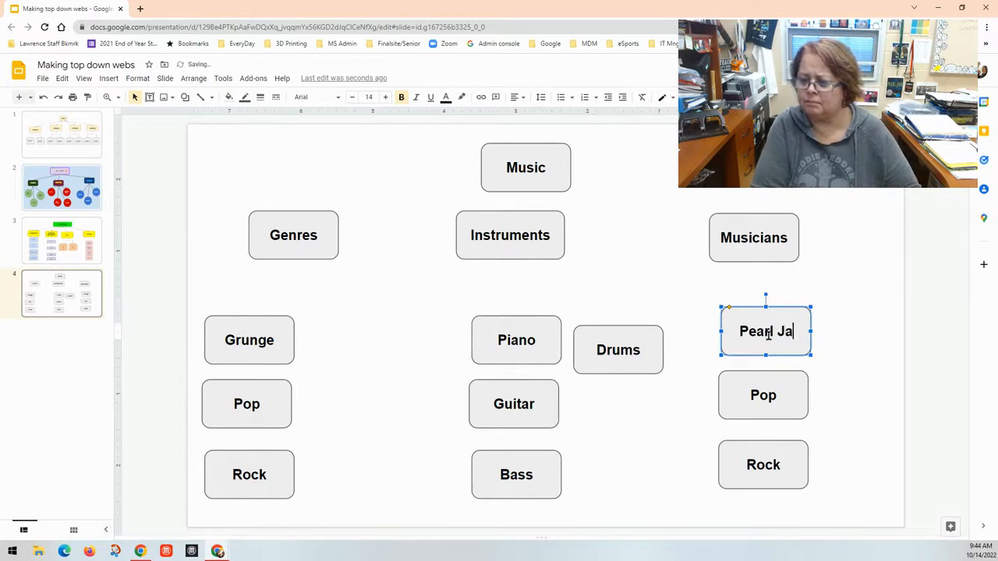
text(m)
double_click(761, 395)
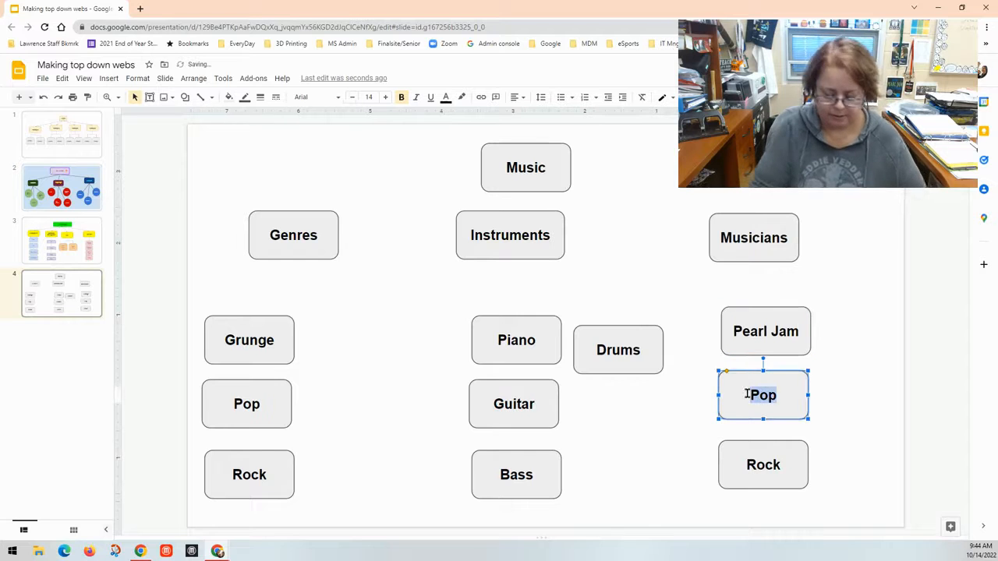
text(Elton JOHn)
key(BackSpace)
key(BackSpace)
key(BackSpace)
text(ohn)
Relabel the Rock box under Musicians "Lady Gaga"
double_click(761, 468)
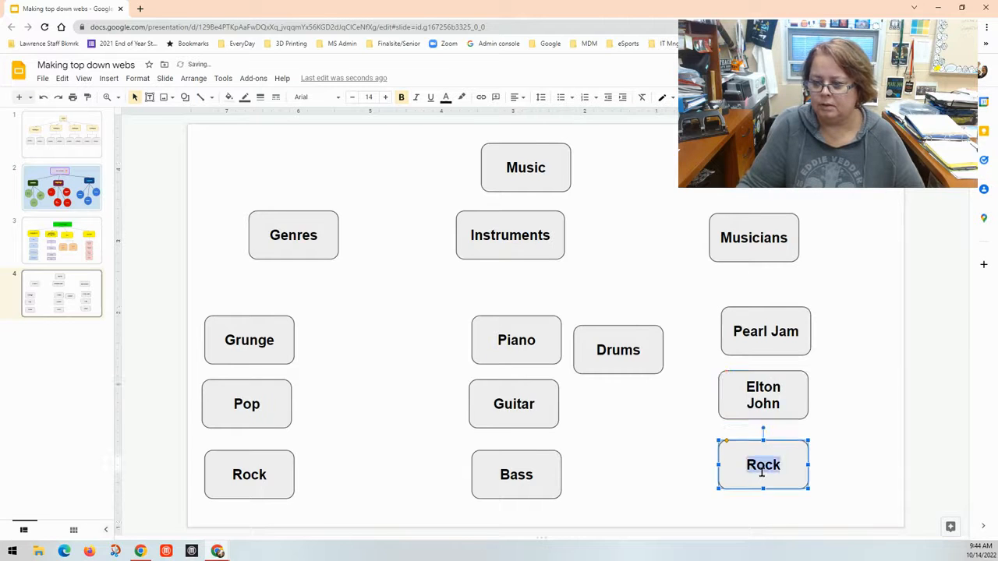
text(Lady Ga)
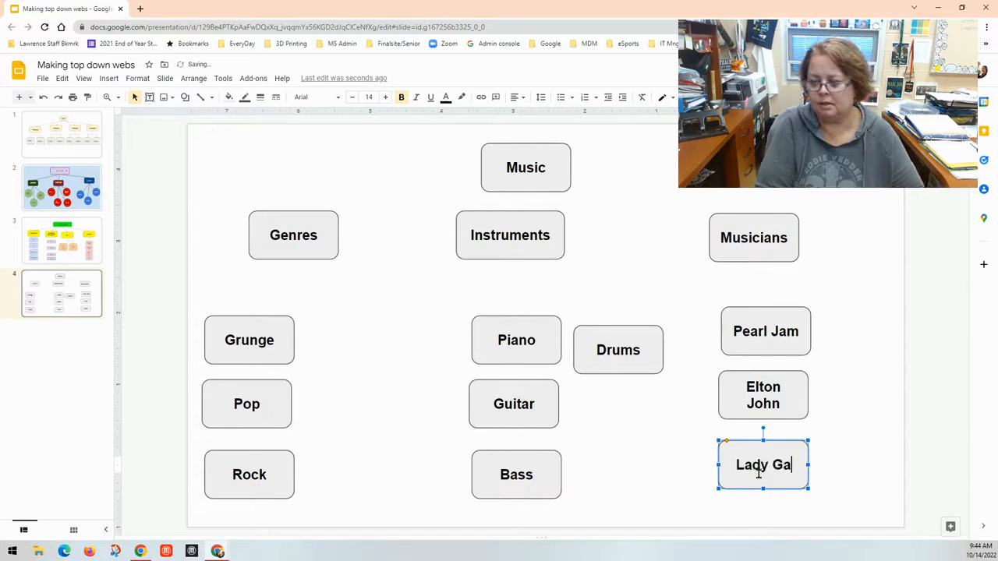
text(ge)
key(BackSpace)
text(a)
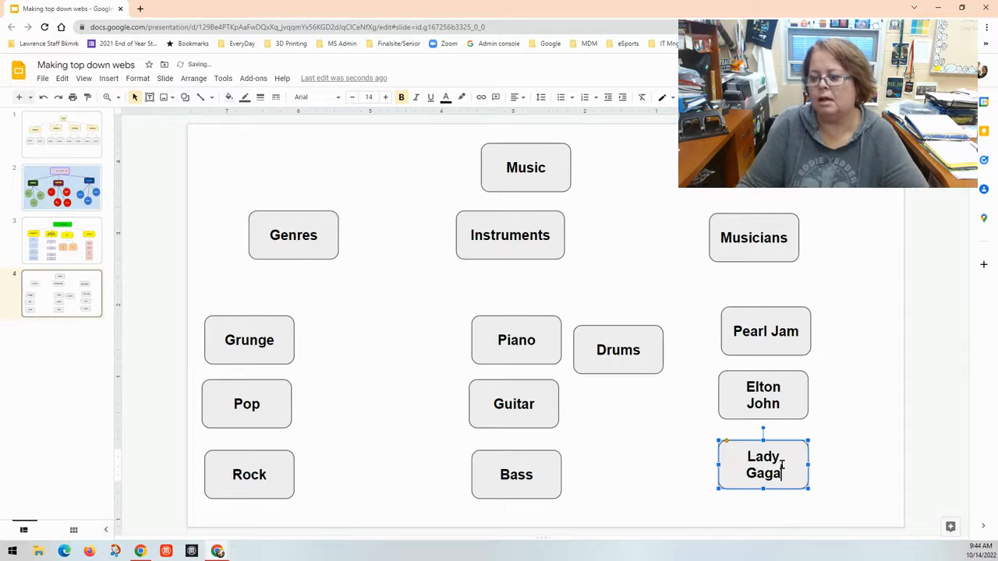
click(840, 425)
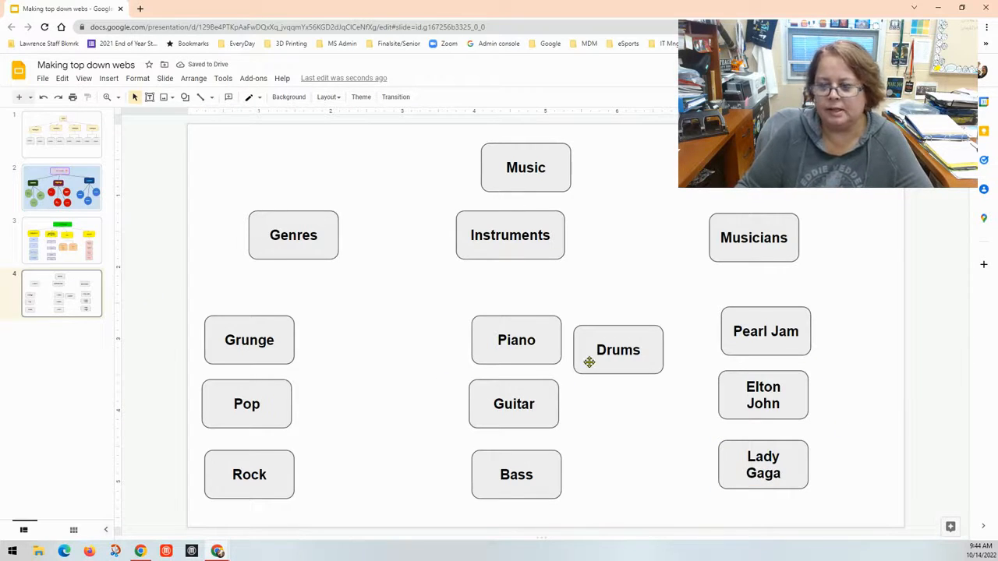
Move the Drums box up slightly so it is level with the Piano box
drag(609, 332, 606, 322)
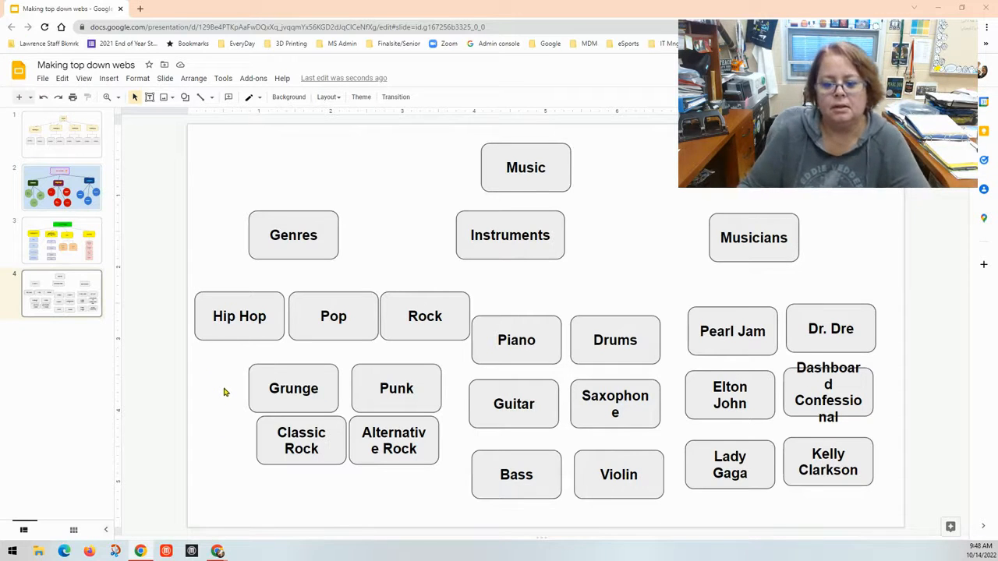
Reduce the text of all example boxes under Genres, Instruments and Musicians to font size 10
drag(160, 273, 882, 510)
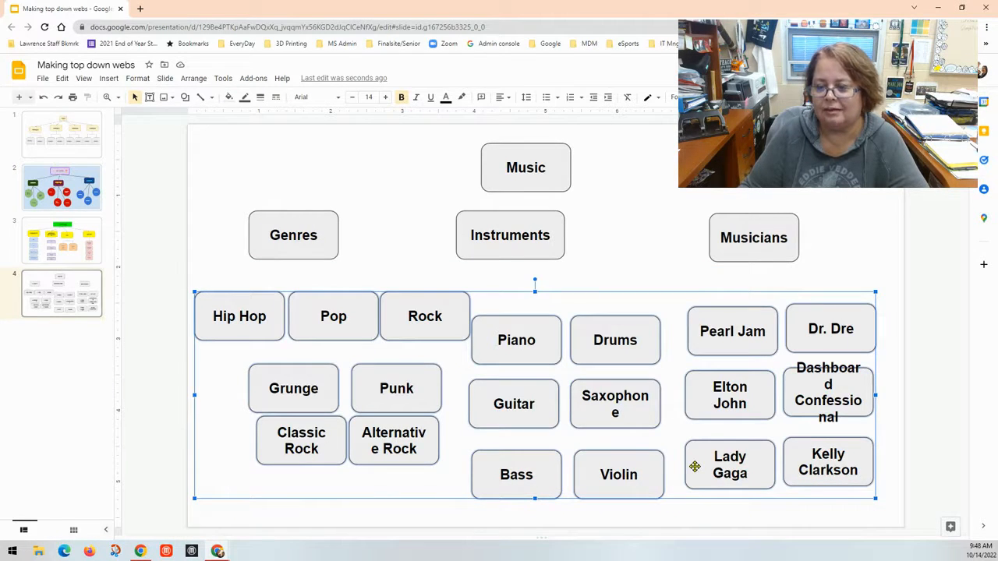
click(351, 97)
click(351, 97)
click(351, 98)
click(351, 98)
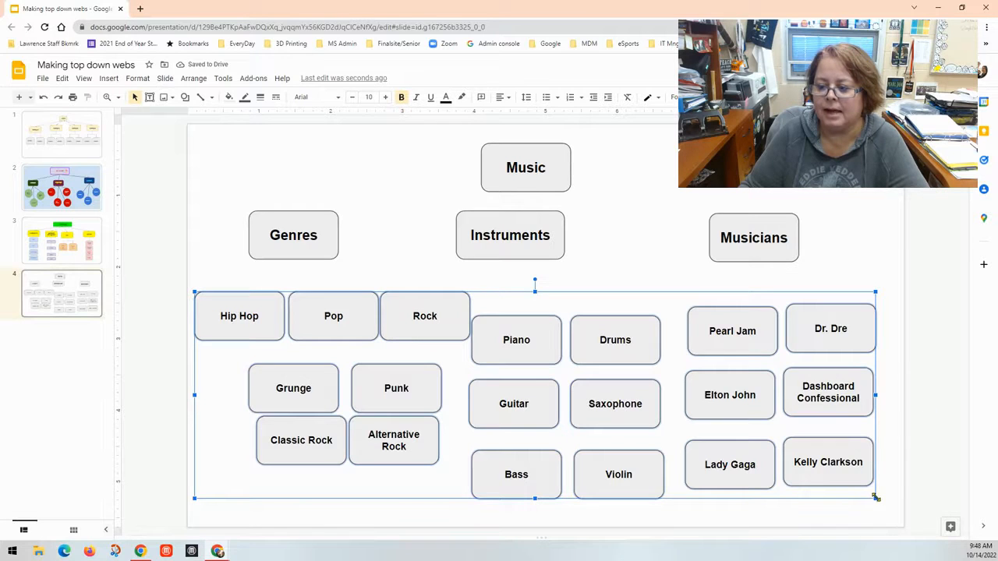
Shrink all the example boxes together and shift the six musician example boxes to the right beneath Musicians
drag(875, 498, 831, 493)
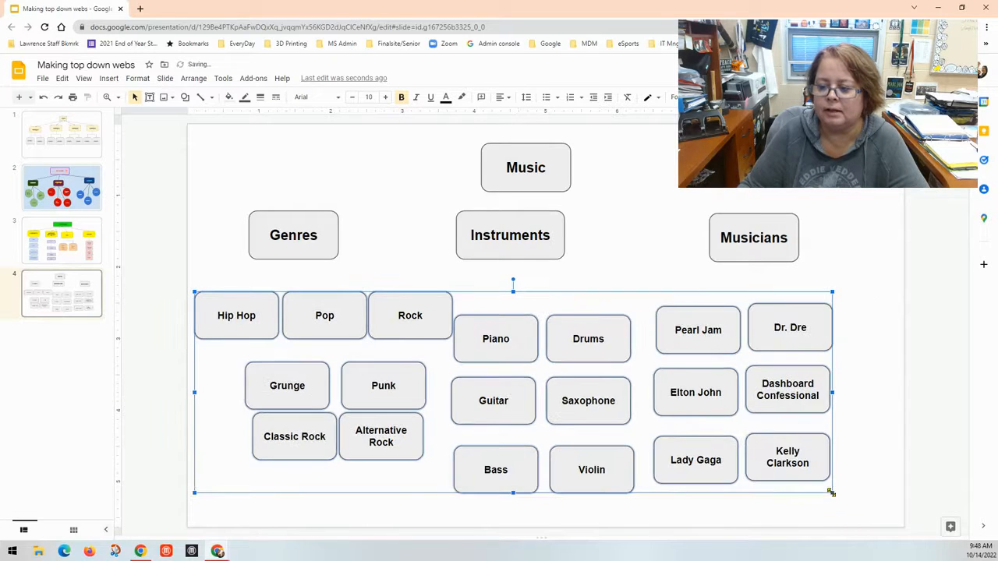
drag(831, 492, 794, 335)
click(863, 463)
click(663, 517)
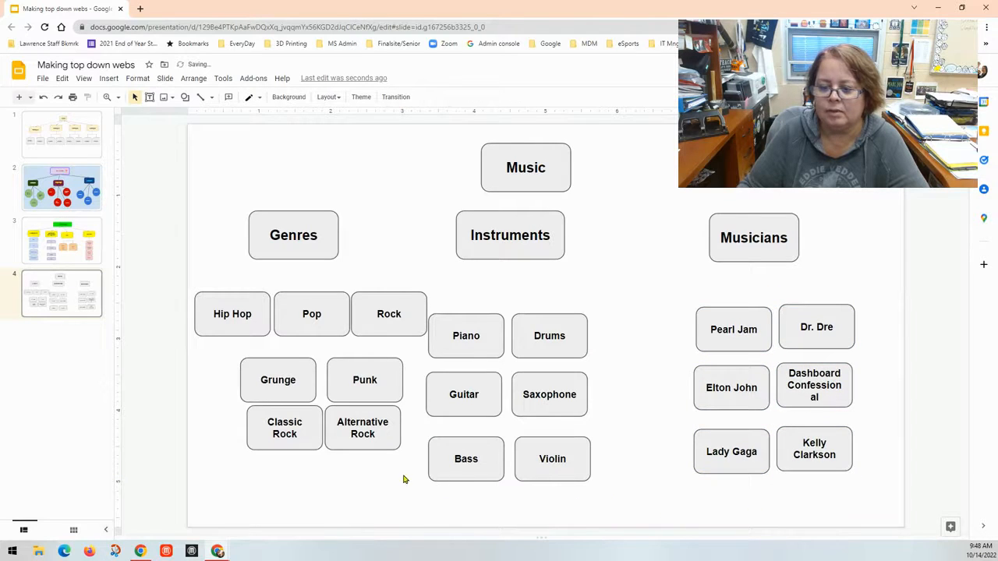